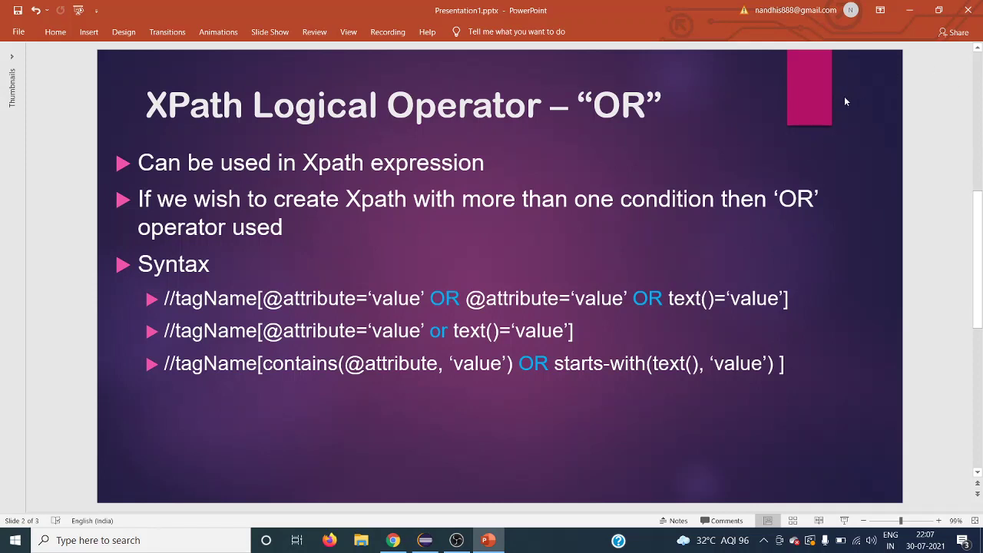
# - Scroll PowerPoint down to slide 3 with the Condition 1 / Condition 2 / Result truth table
pyautogui.scroll(-1, 846, 101)
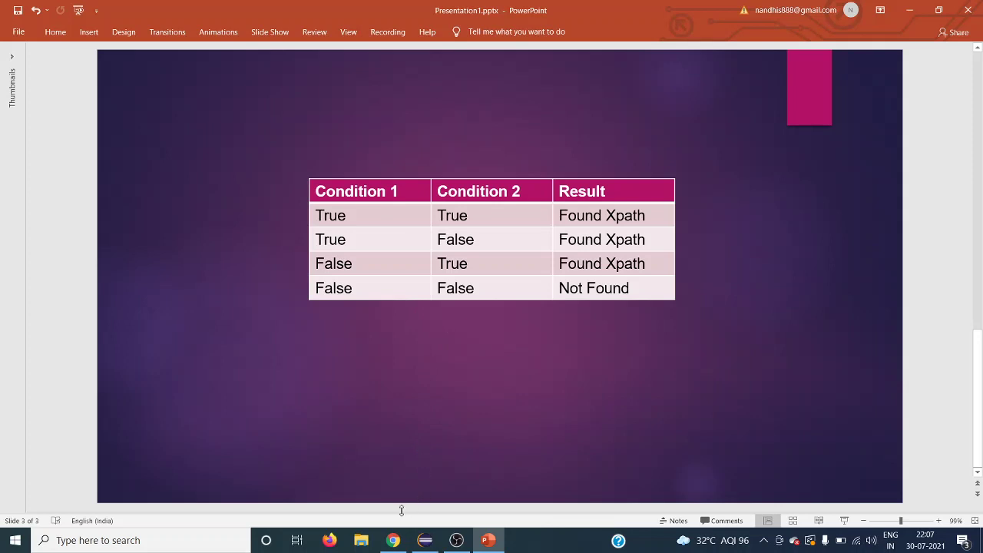
# - On the Salesforce login page, inspect the Username field to reveal its input markup
pyautogui.click(388, 532)
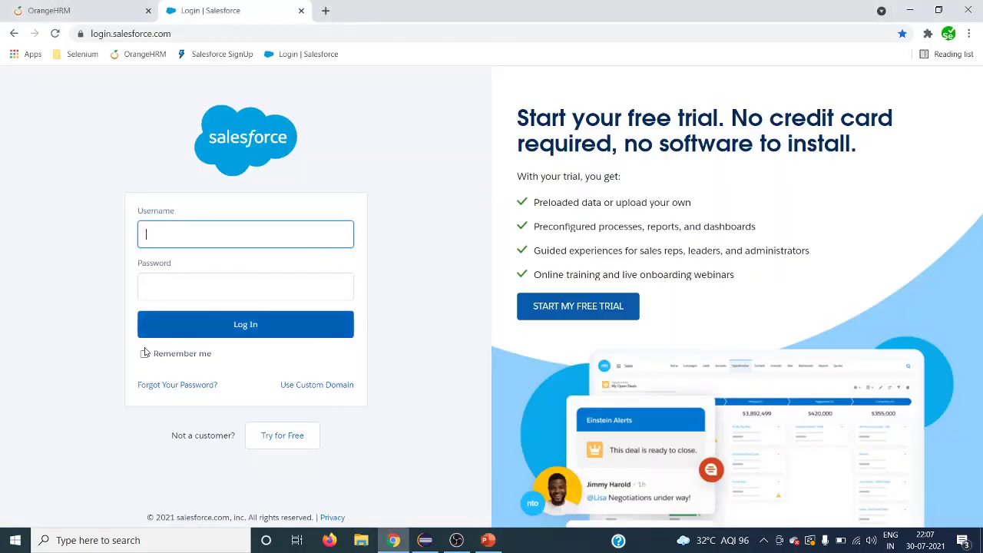
pyautogui.rightClick(160, 228)
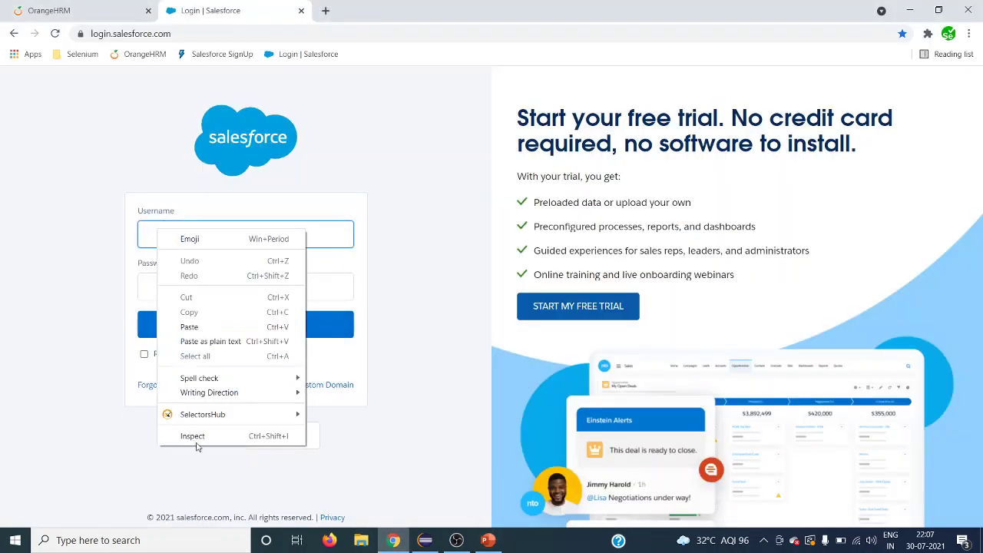
pyautogui.press('Escape')
pyautogui.hotkey('ctrl', 'shift', 'i')
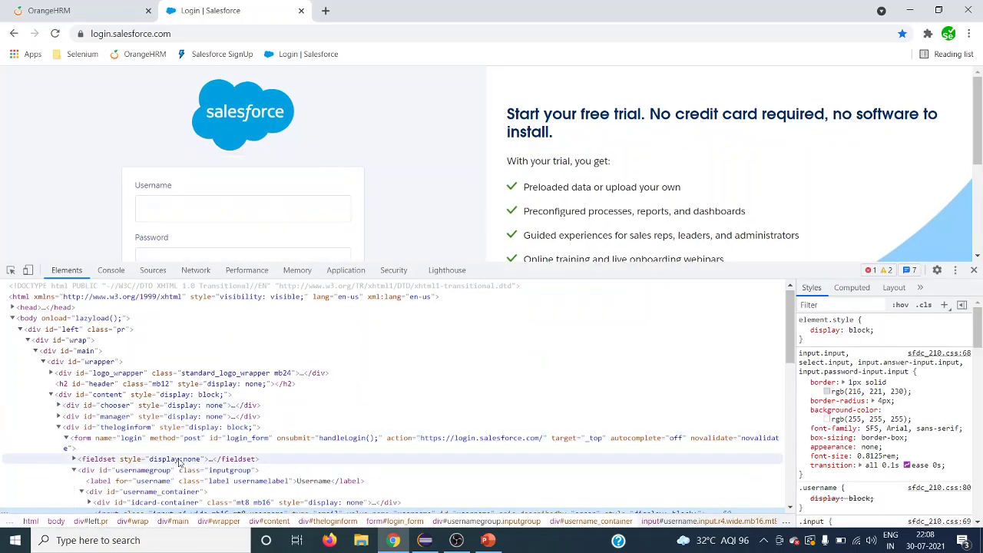
pyautogui.scroll(-1, 244, 358)
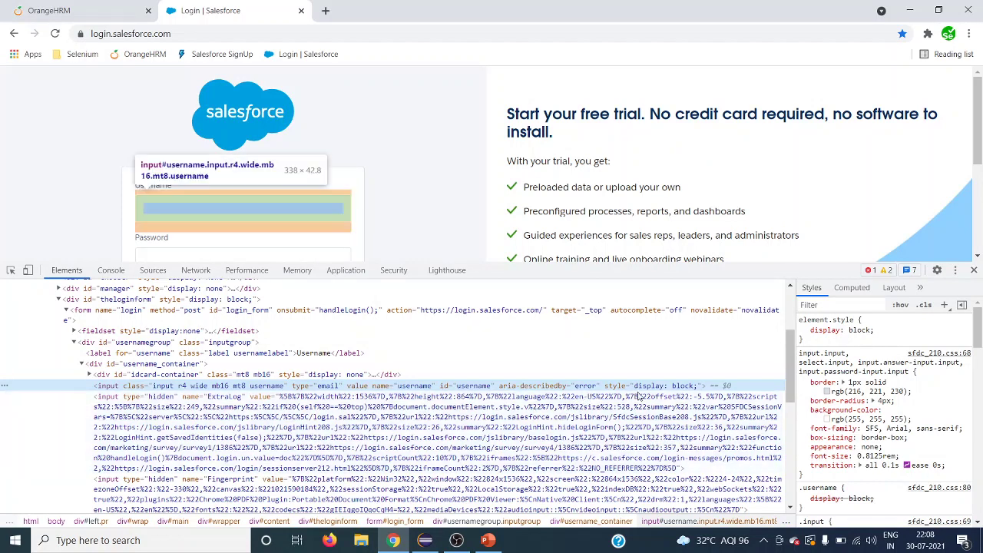
pyautogui.scroll(-1, 564, 390)
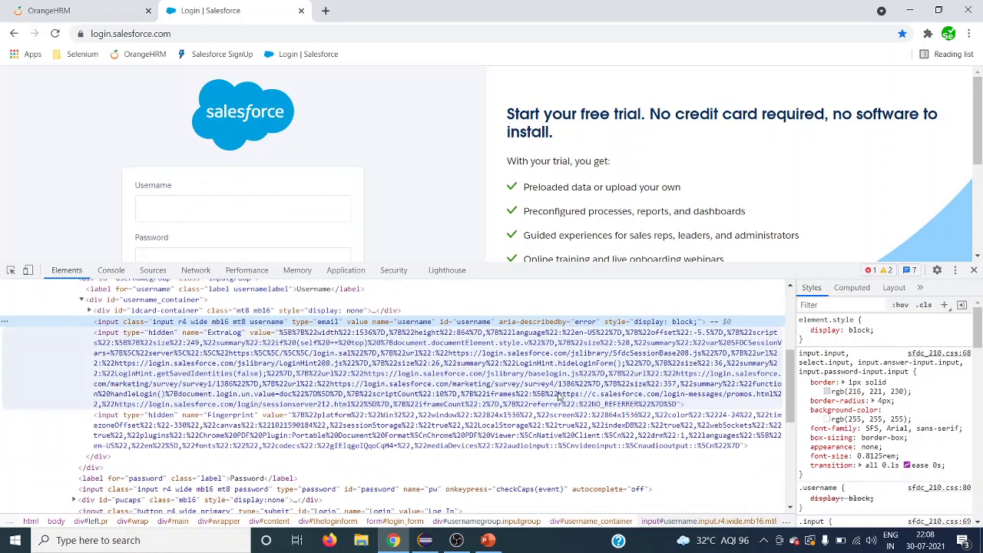
# - Open the Elements search and examine the username input's type and name attributes
pyautogui.hotkey('ctrl', 'f')
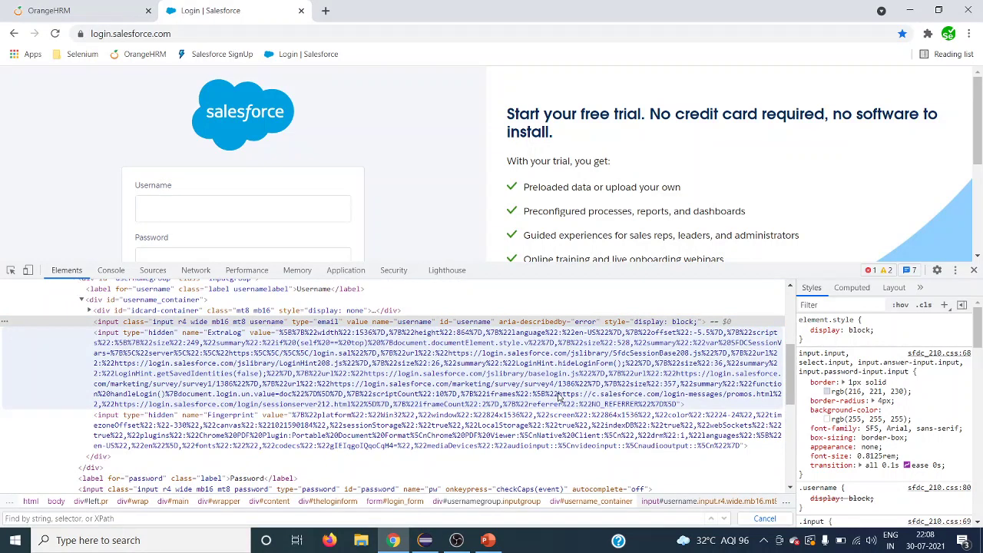
pyautogui.doubleClick(329, 321)
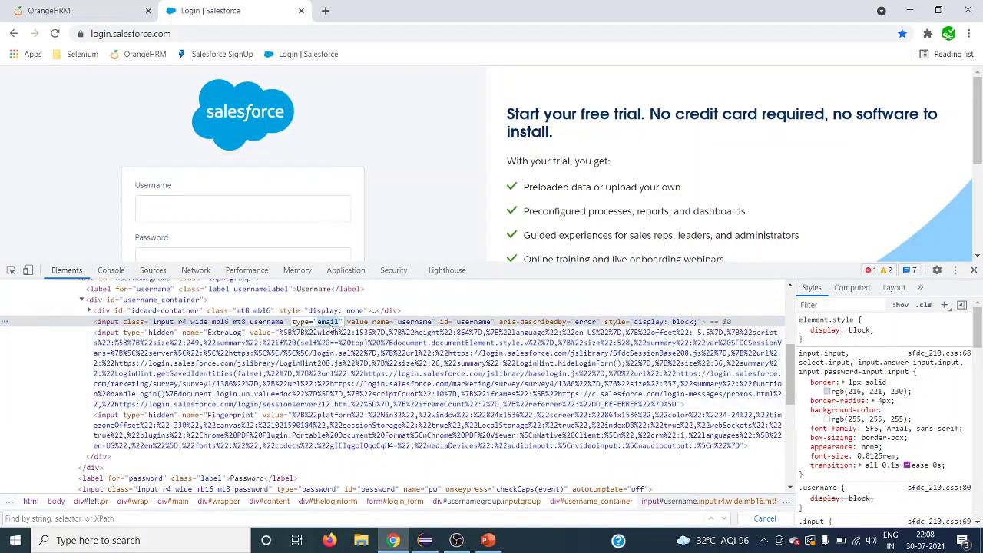
pyautogui.doubleClick(402, 324)
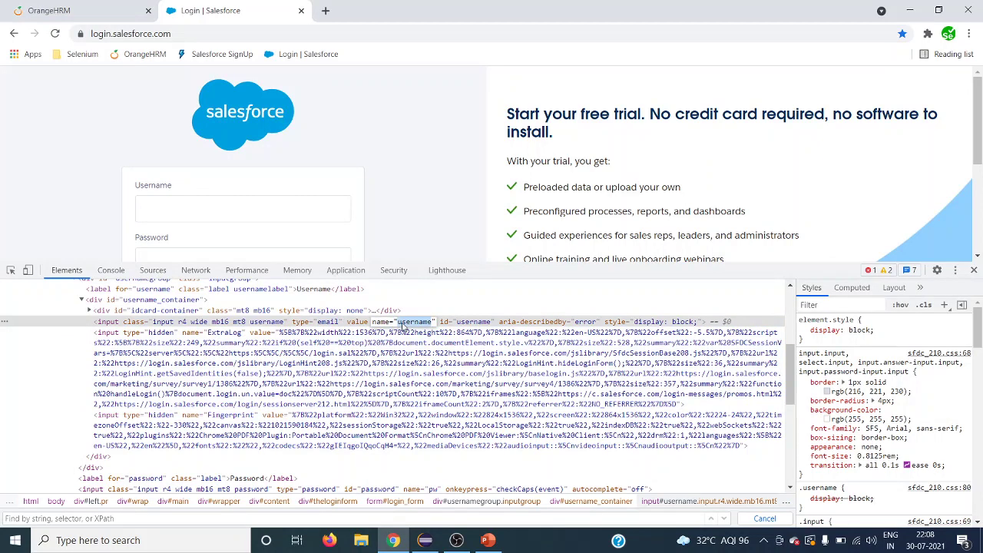
pyautogui.click(96, 518)
pyautogui.write('//inp')
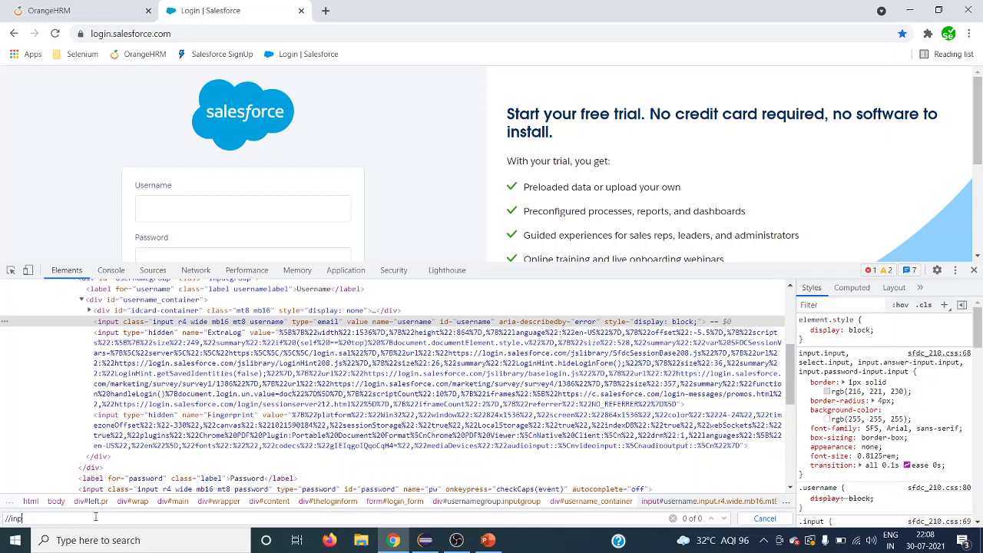
pyautogui.write('it')
pyautogui.write('ut')
pyautogui.write('[')
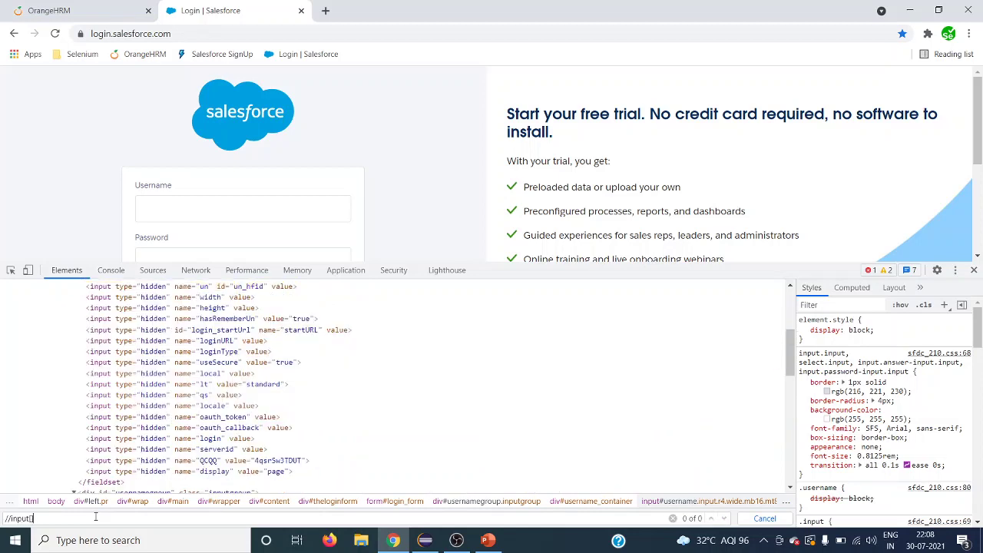
pyautogui.write('@')
pyautogui.press('BackSpace')
pyautogui.write('@')
pyautogui.write("id='username")
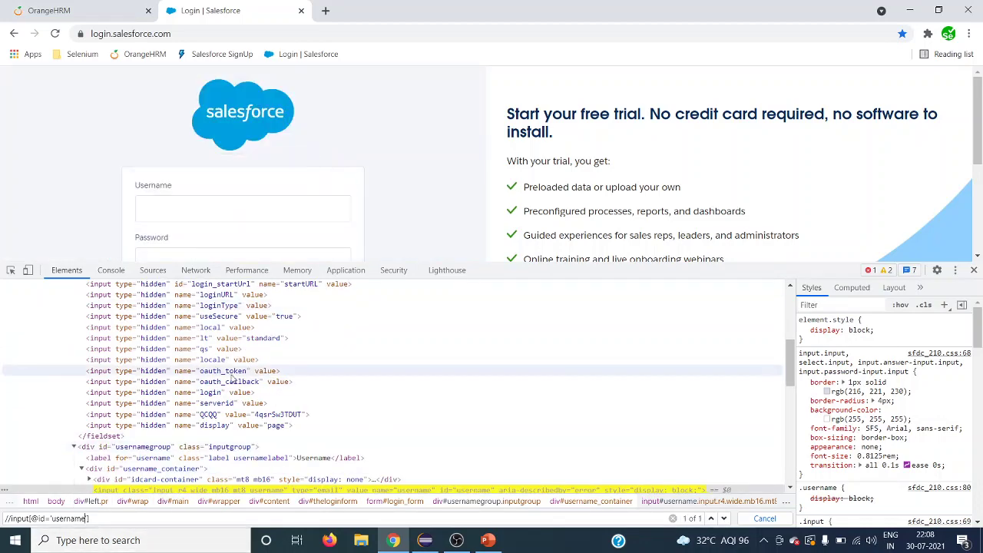
pyautogui.scroll(-3, 367, 376)
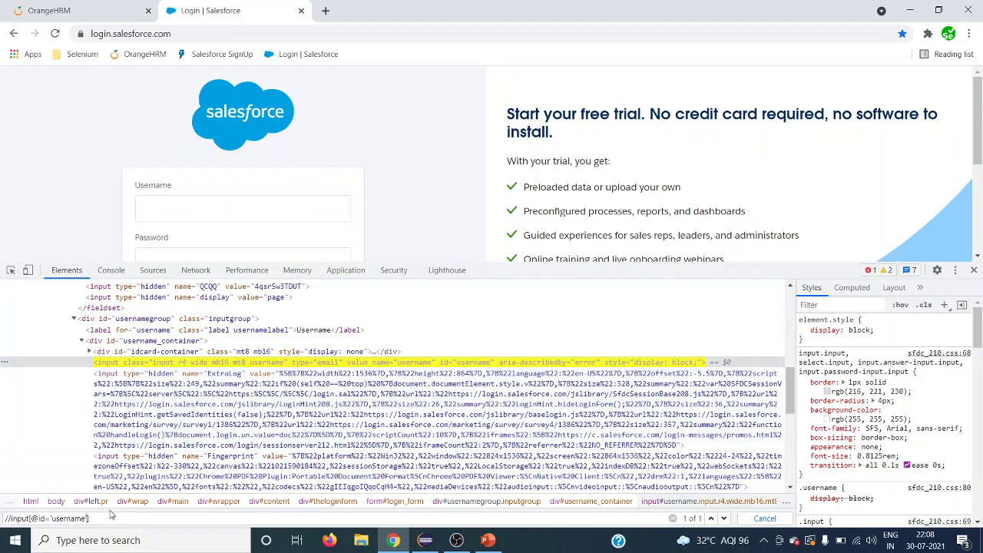
pyautogui.press('Return')
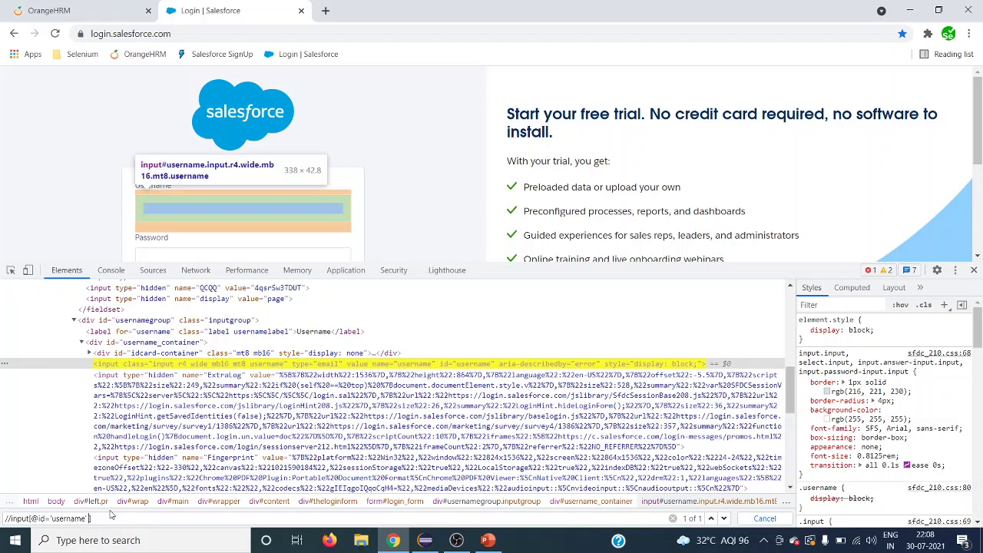
pyautogui.write('or @name')
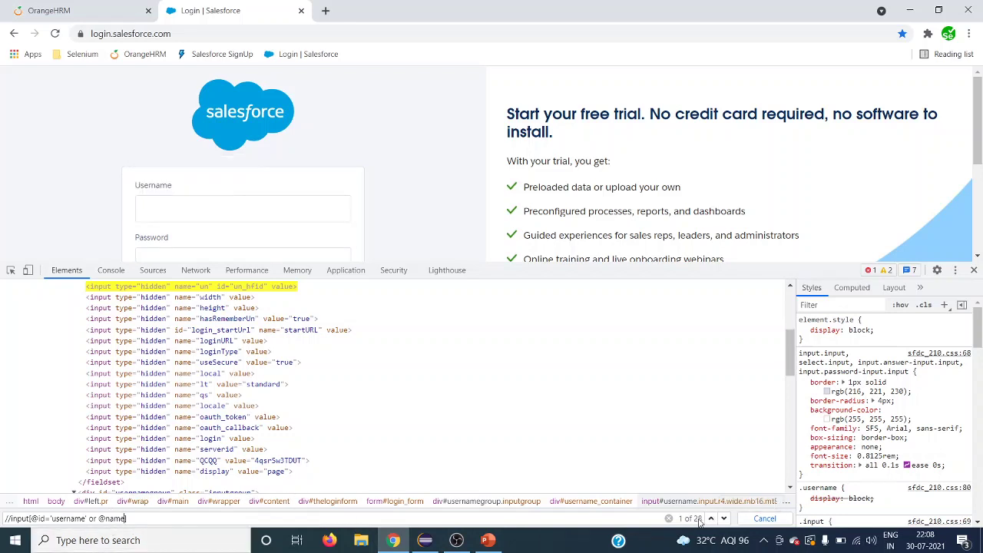
pyautogui.doubleClick(54, 518)
pyautogui.click(98, 519)
pyautogui.click(89, 519)
pyautogui.doubleClick(22, 518)
pyautogui.moveTo(104, 518); pyautogui.dragTo(126, 519)
pyautogui.click(184, 519)
pyautogui.write('=')
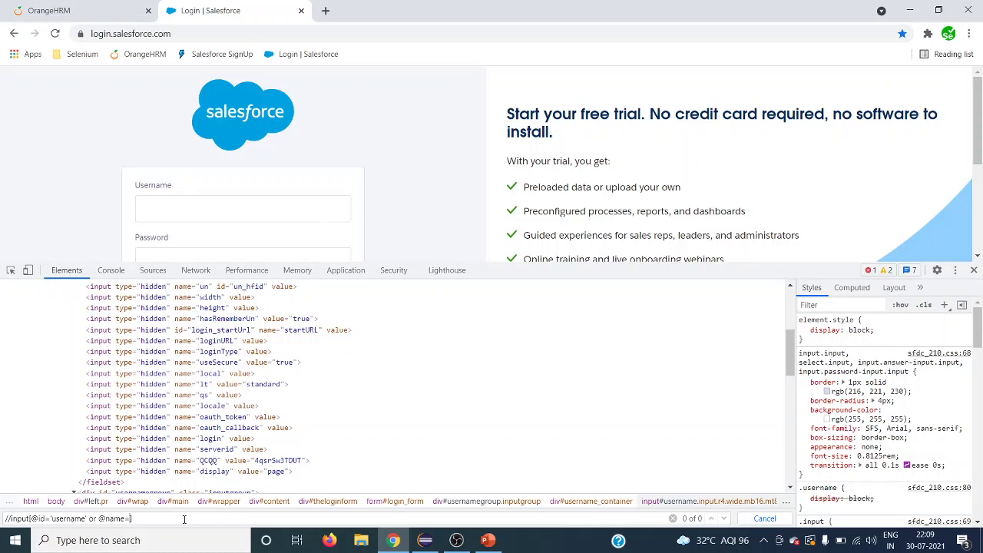
pyautogui.write("''")
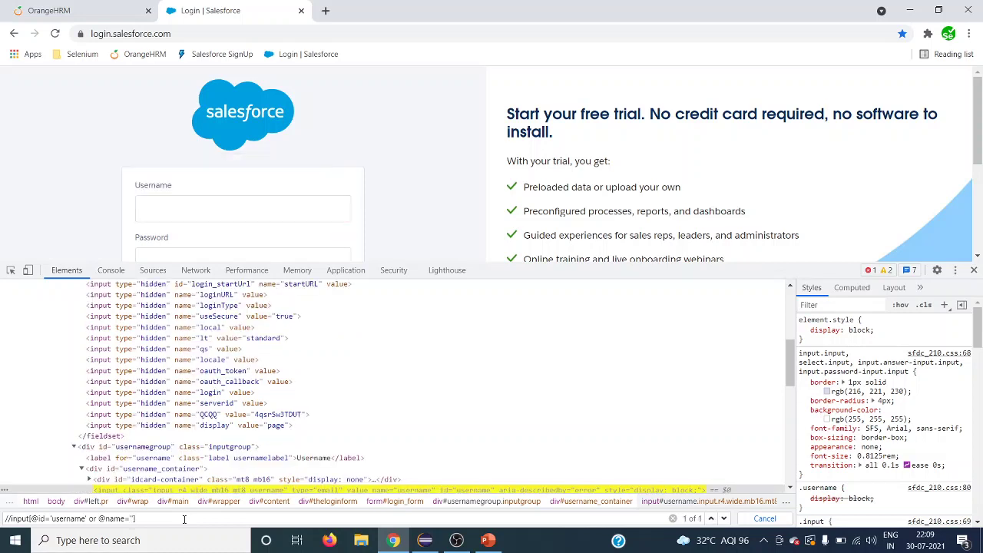
pyautogui.doubleClick(62, 519)
pyautogui.click(133, 519)
pyautogui.write('username')
pyautogui.moveTo(169, 518); pyautogui.dragTo(3, 519)
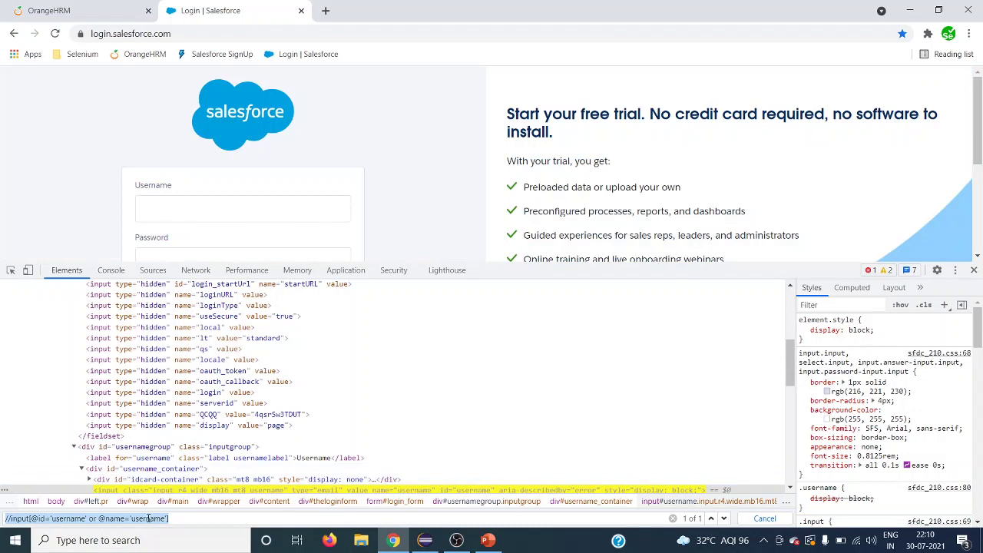
pyautogui.doubleClick(92, 518)
pyautogui.write('and')
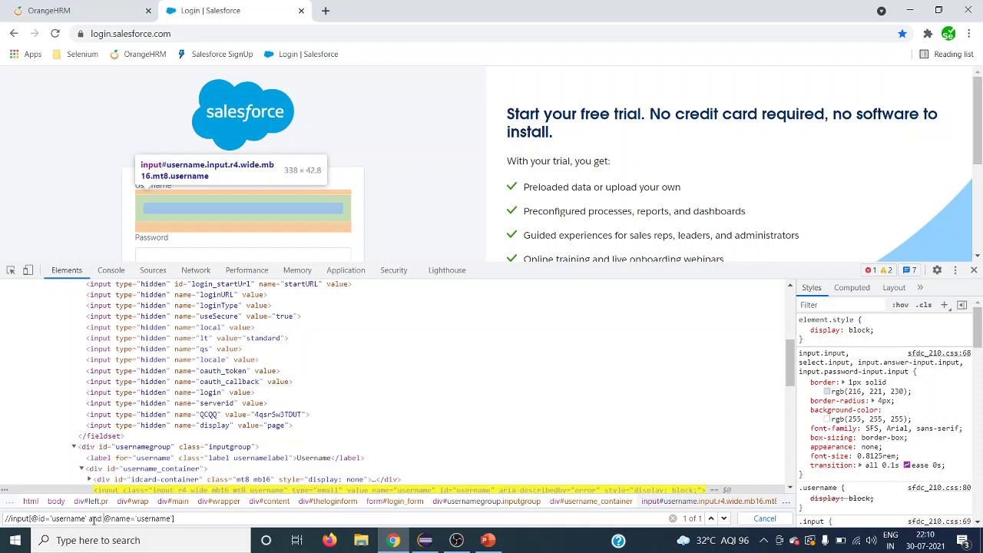
pyautogui.press('BackSpace')
pyautogui.press('BackSpace')
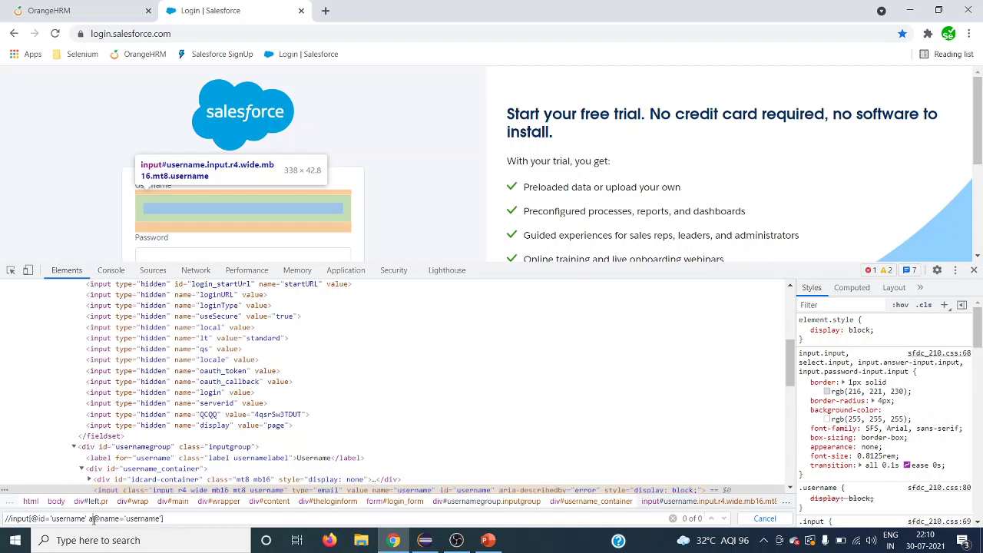
pyautogui.press('BackSpace')
pyautogui.write('or')
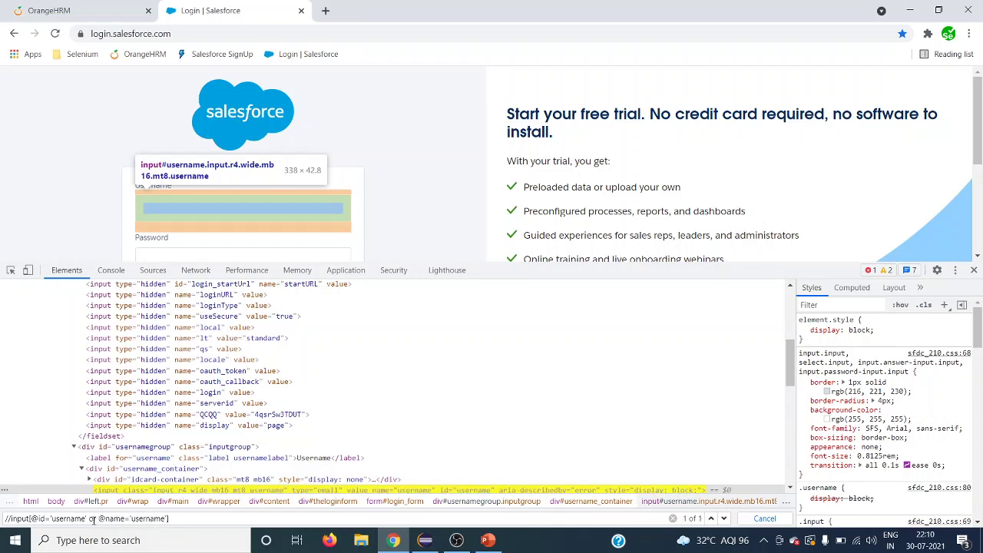